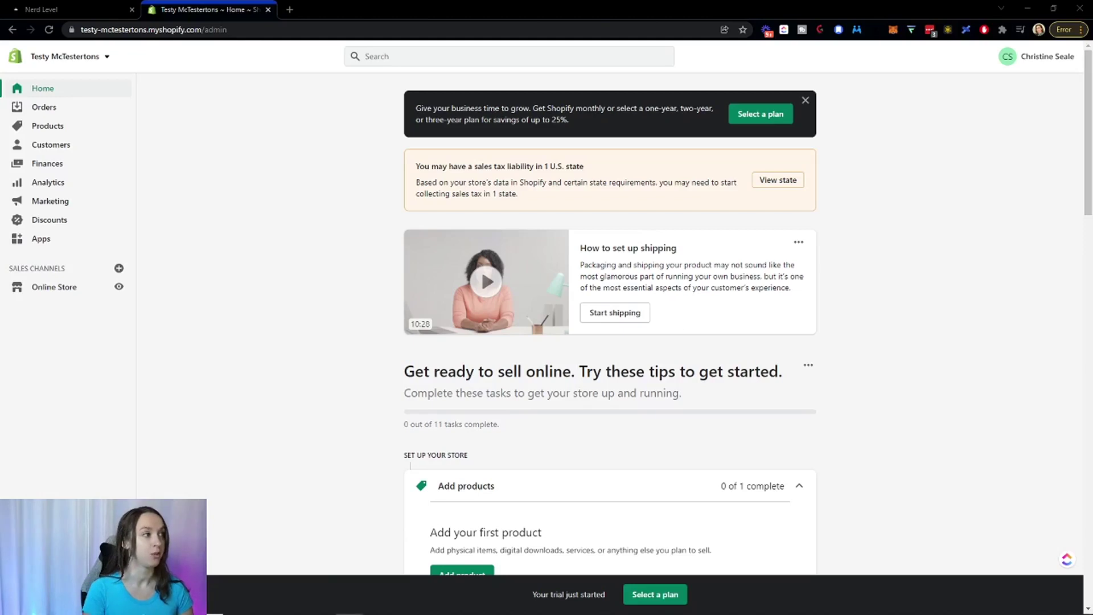
Reach the store's private apps management and begin enabling private app development
{"action": "left_click", "coordinate": [70, 241]}
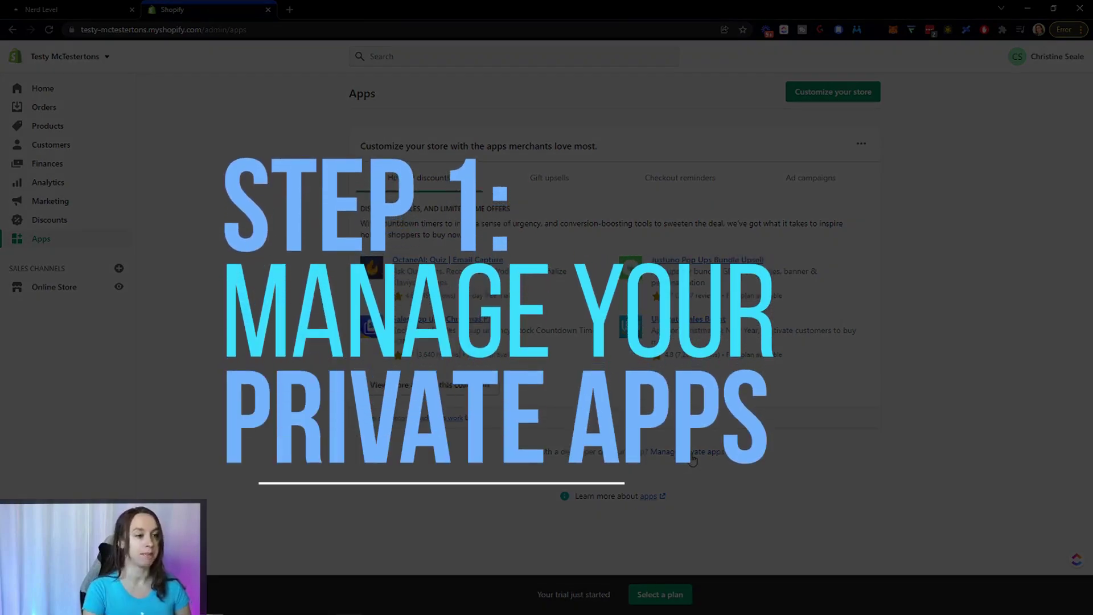
{"action": "left_click", "coordinate": [692, 460]}
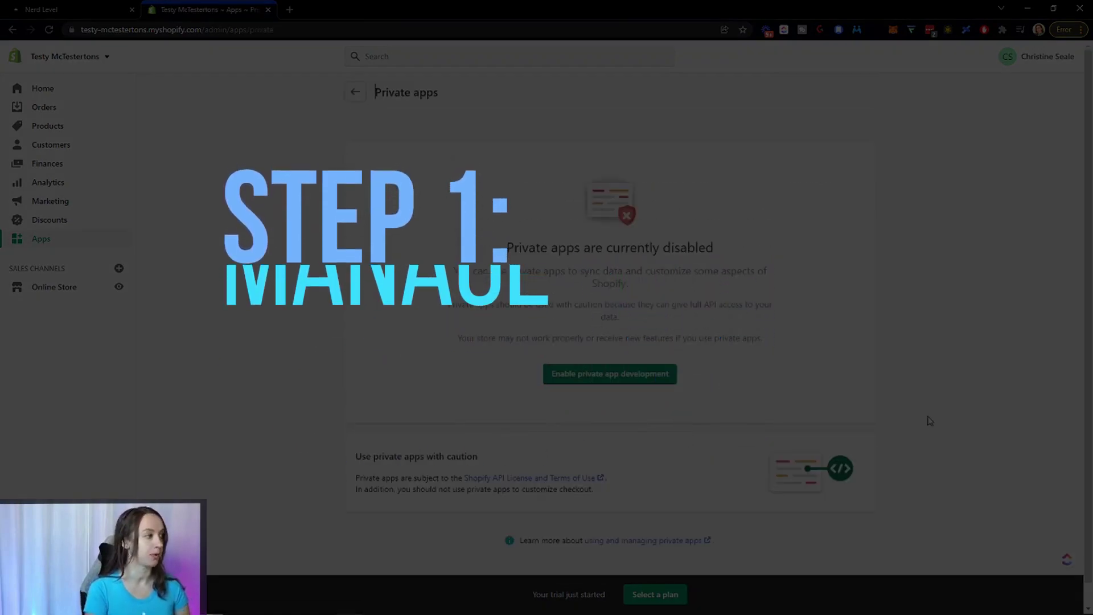
{"action": "scroll", "coordinate": [930, 420], "scroll_direction": "down", "scroll_amount": 1}
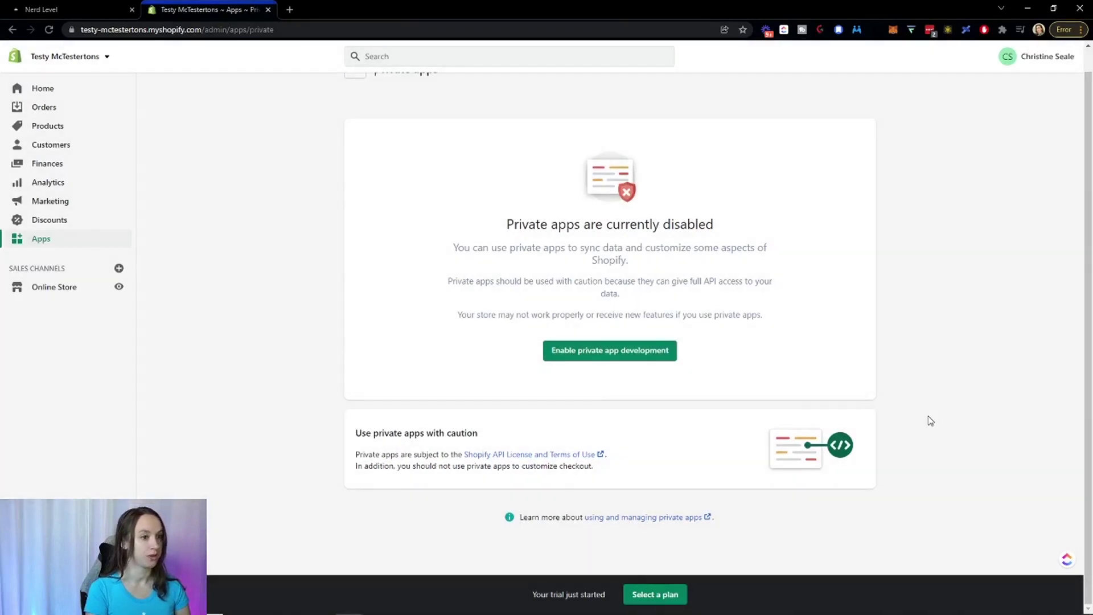
{"action": "left_click", "coordinate": [612, 359]}
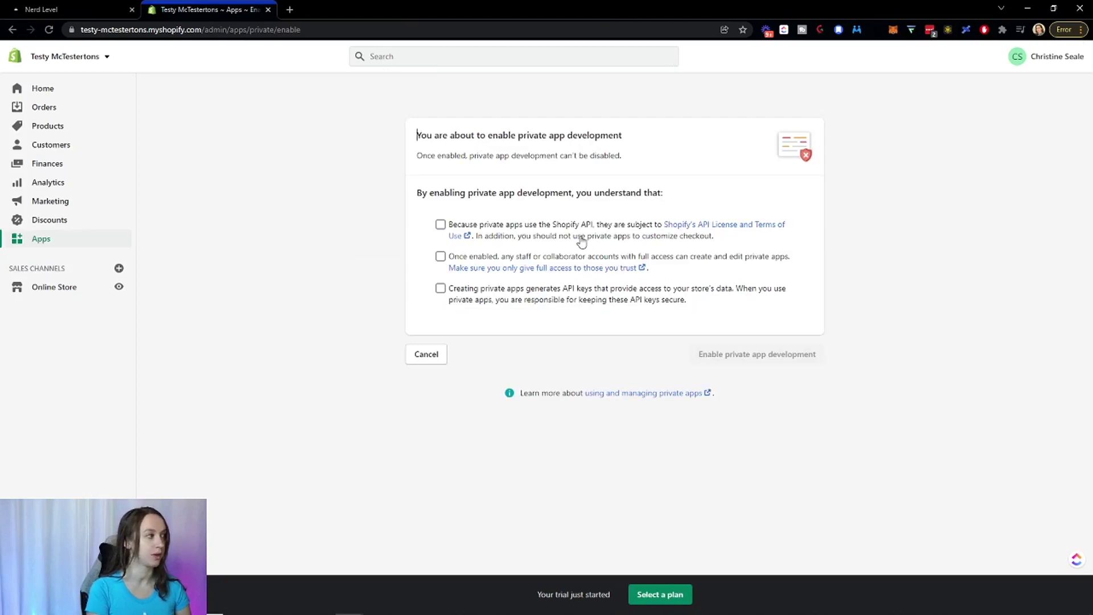
Accept all three private app development conditions and confirm enabling it
{"action": "left_click", "coordinate": [440, 223]}
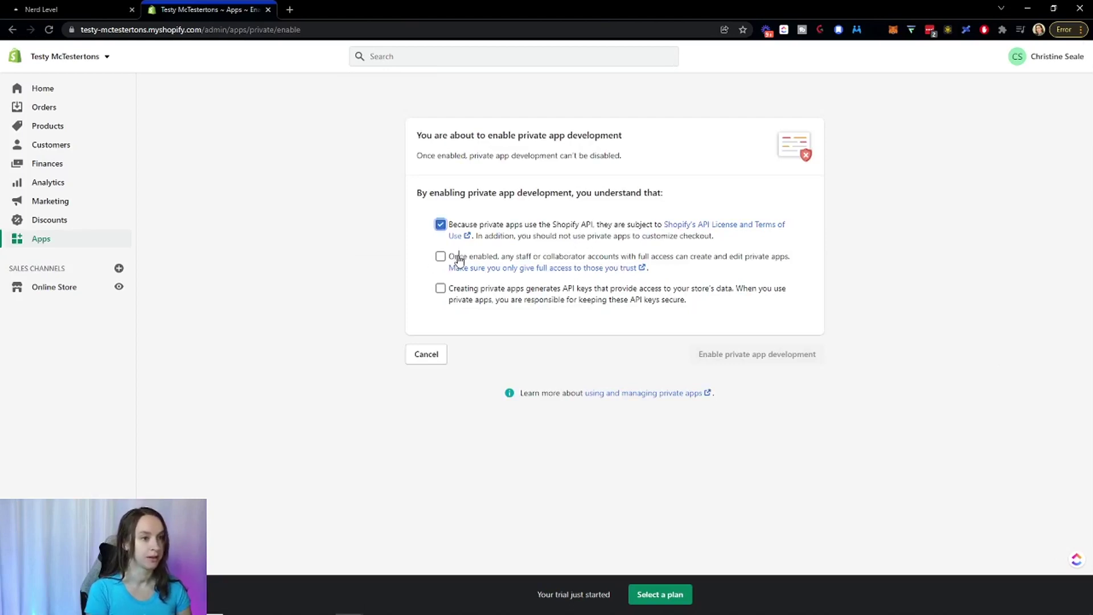
{"action": "left_click", "coordinate": [441, 256]}
{"action": "left_click", "coordinate": [440, 289]}
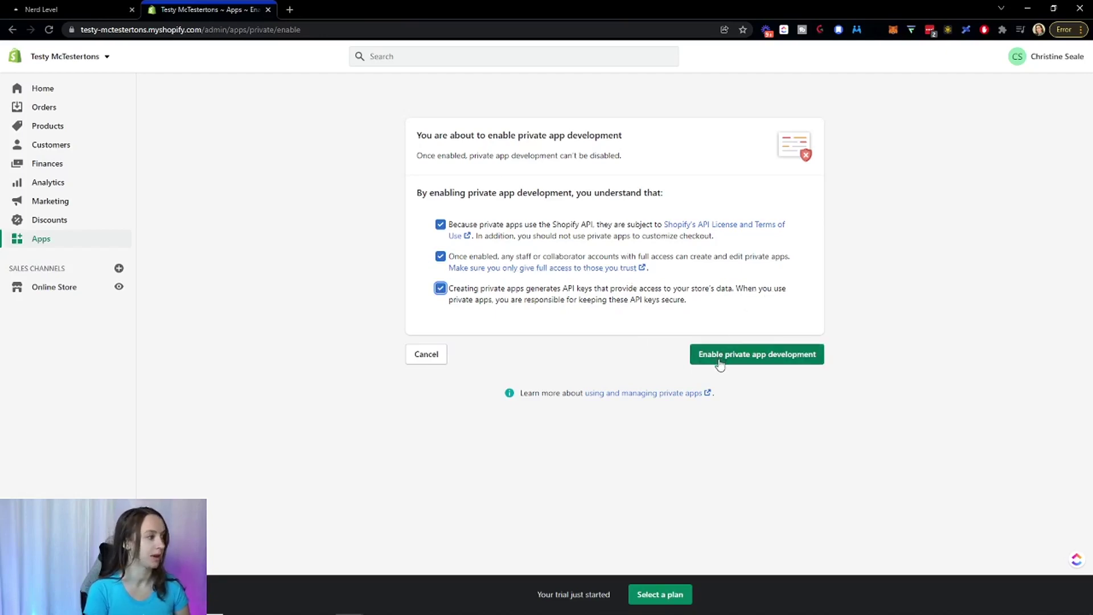
{"action": "left_click", "coordinate": [720, 364]}
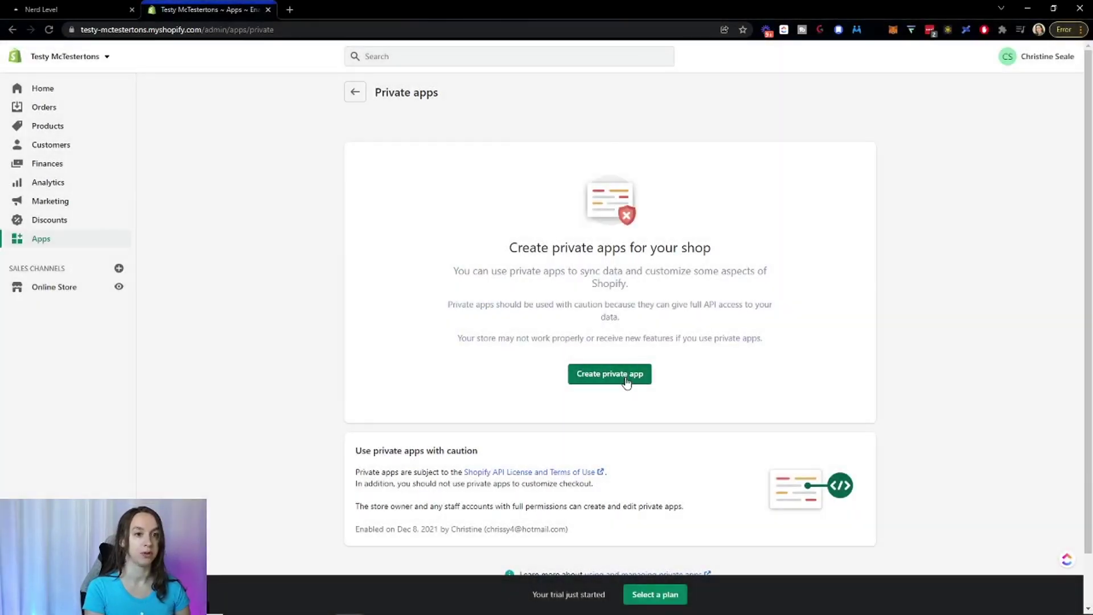
Name the new private app Leadconnector and provide an emergency developer email
{"action": "left_click", "coordinate": [626, 379]}
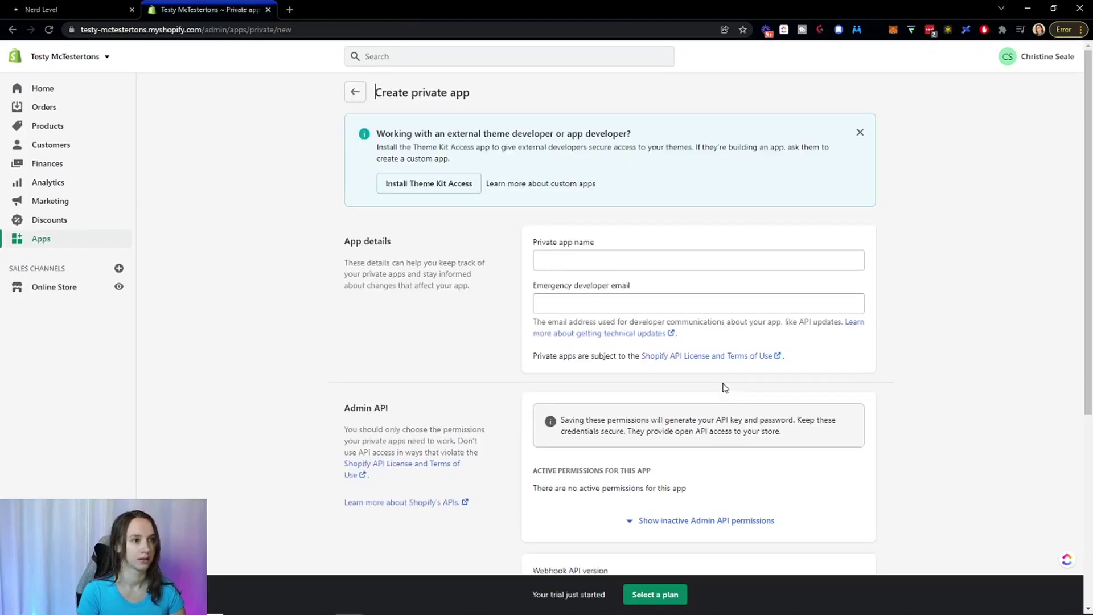
{"action": "left_click", "coordinate": [582, 264]}
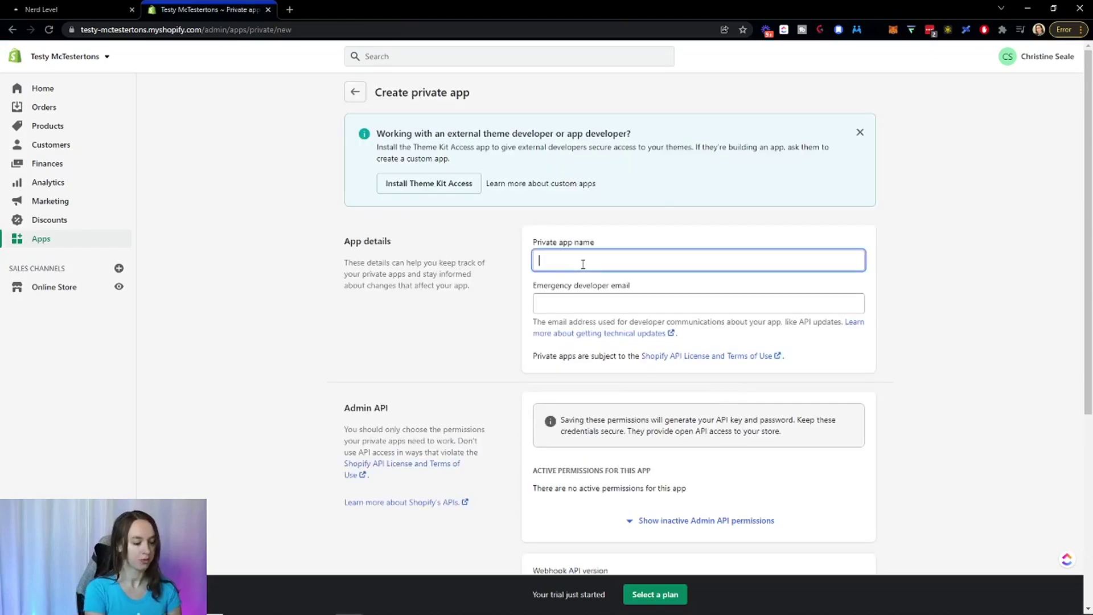
{"action": "type", "text": "Leadconne"}
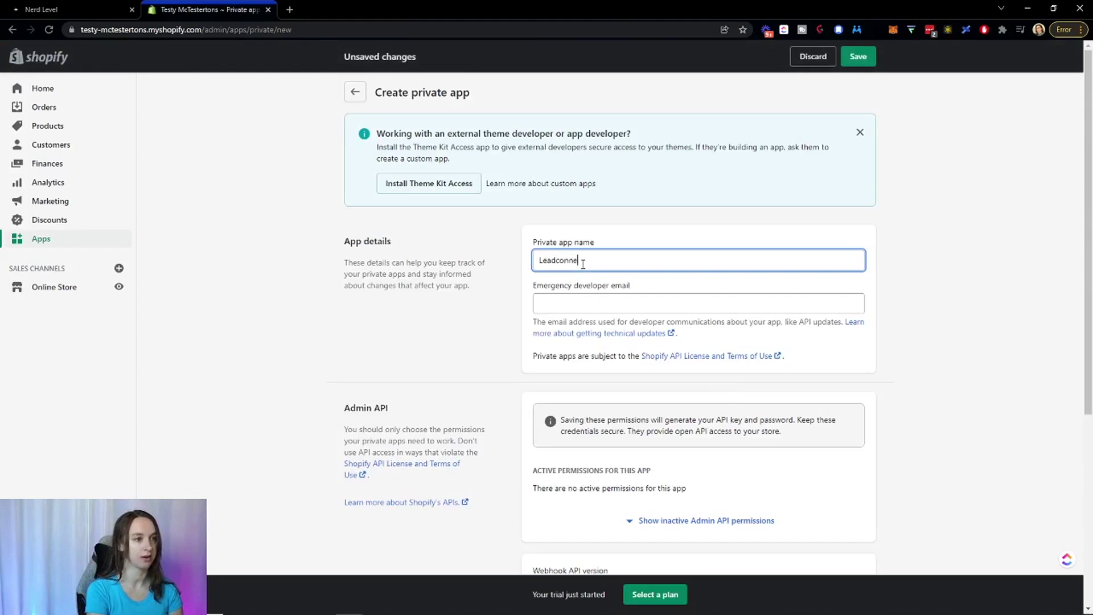
{"action": "type", "text": "ctor"}
{"action": "key", "text": "Tab"}
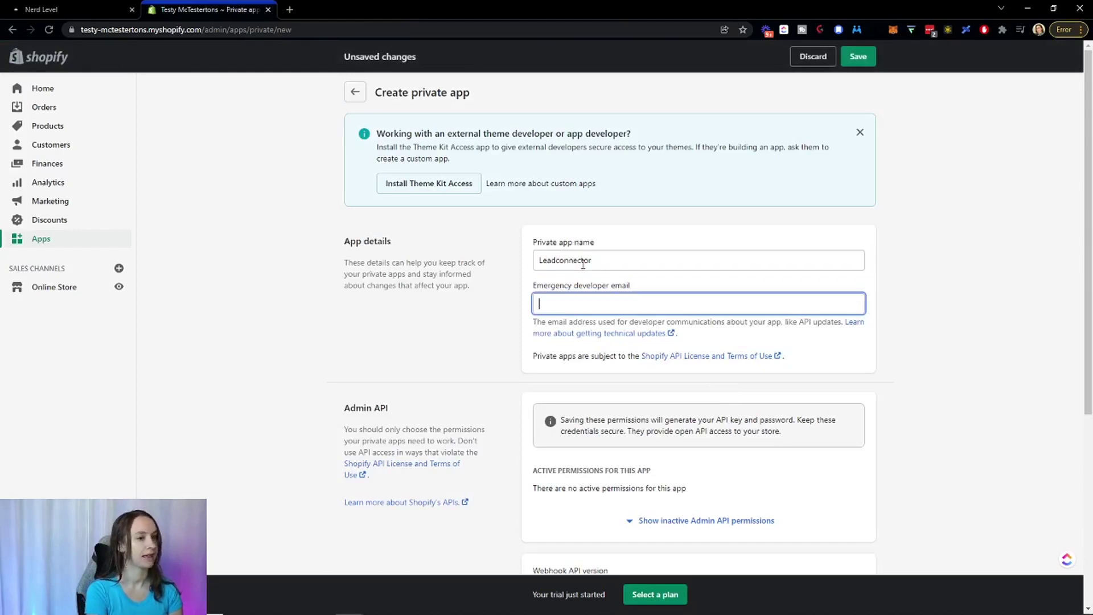
{"action": "type", "text": "youremail@y"}
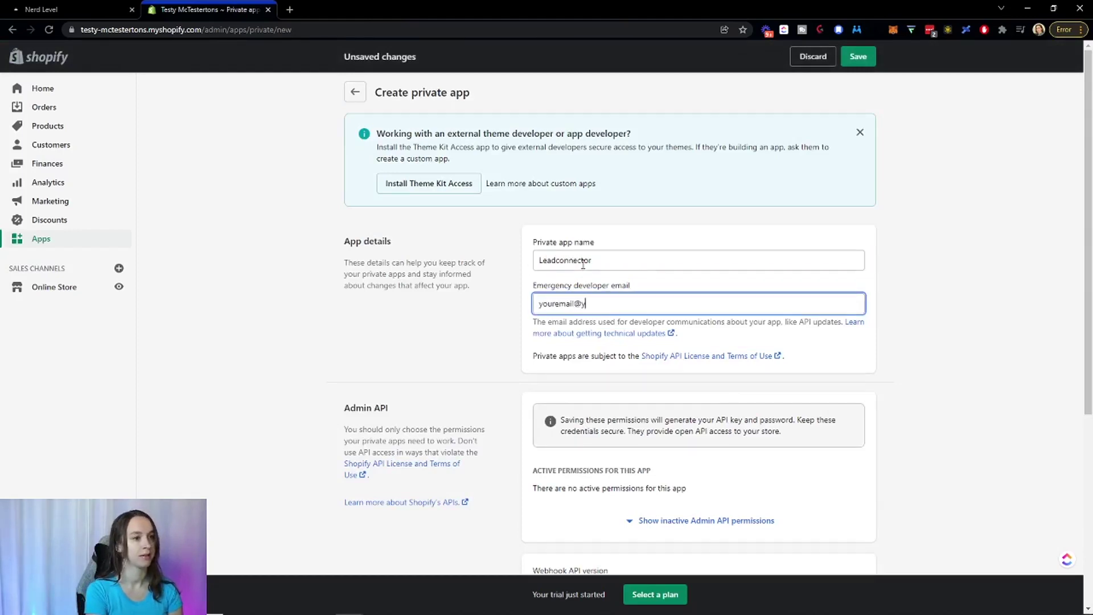
{"action": "type", "text": "ourdomain"}
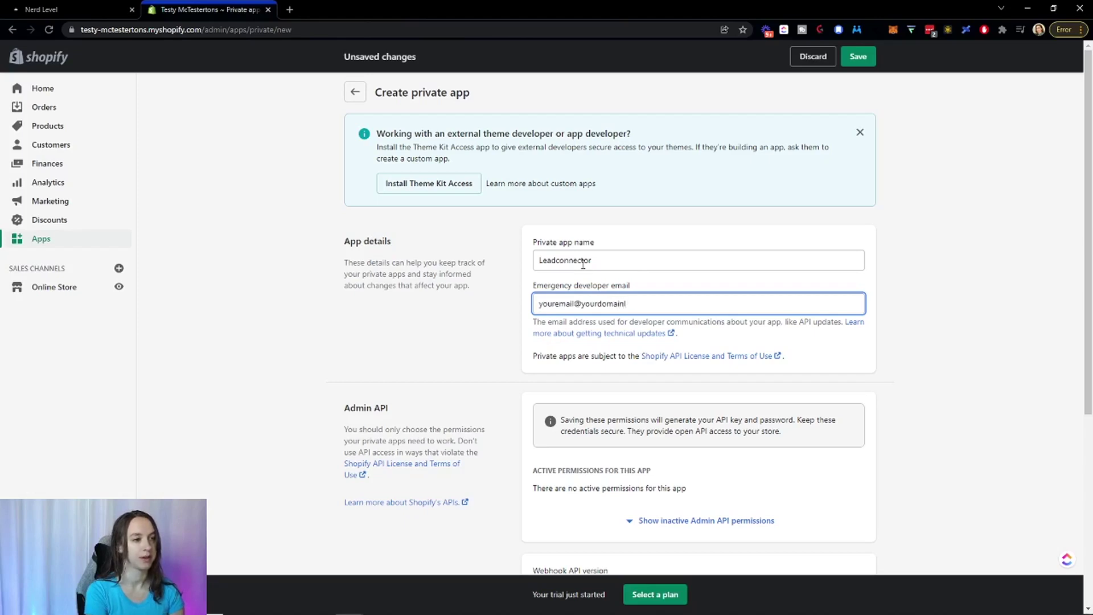
{"action": "type", "text": ".com"}
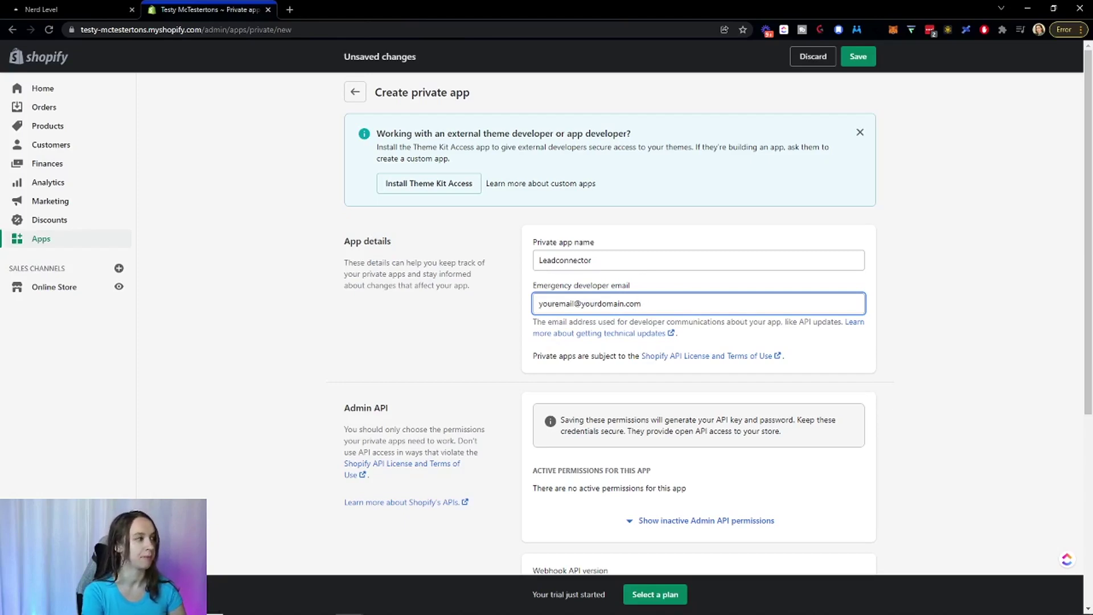
{"action": "scroll", "coordinate": [940, 398], "scroll_direction": "down", "scroll_amount": 2}
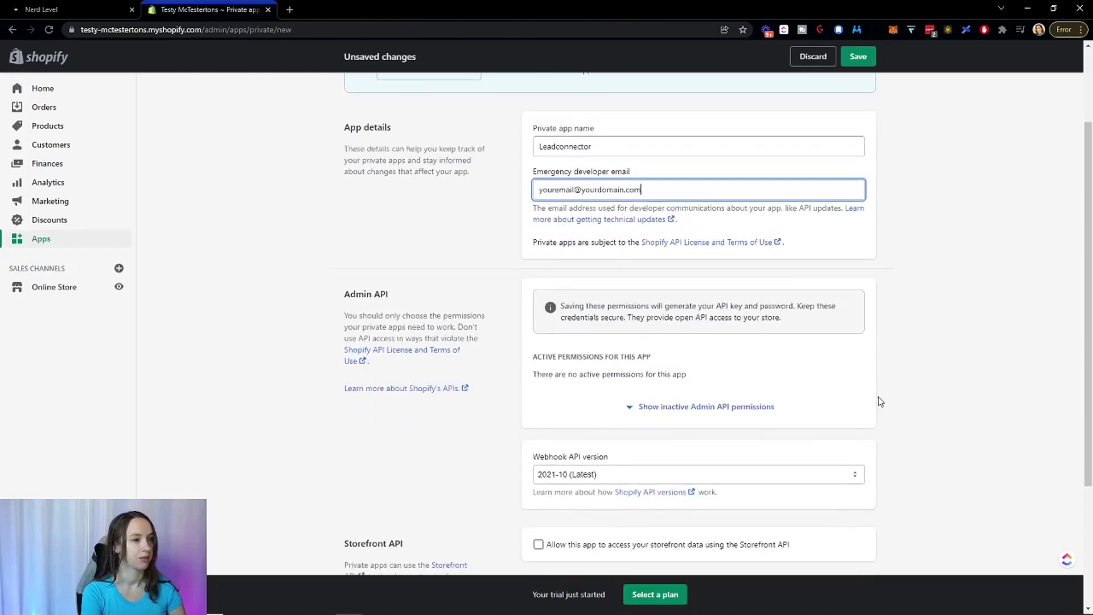
Grant the app Read access to Orders and Products in the Admin API permissions
{"action": "left_click", "coordinate": [751, 408]}
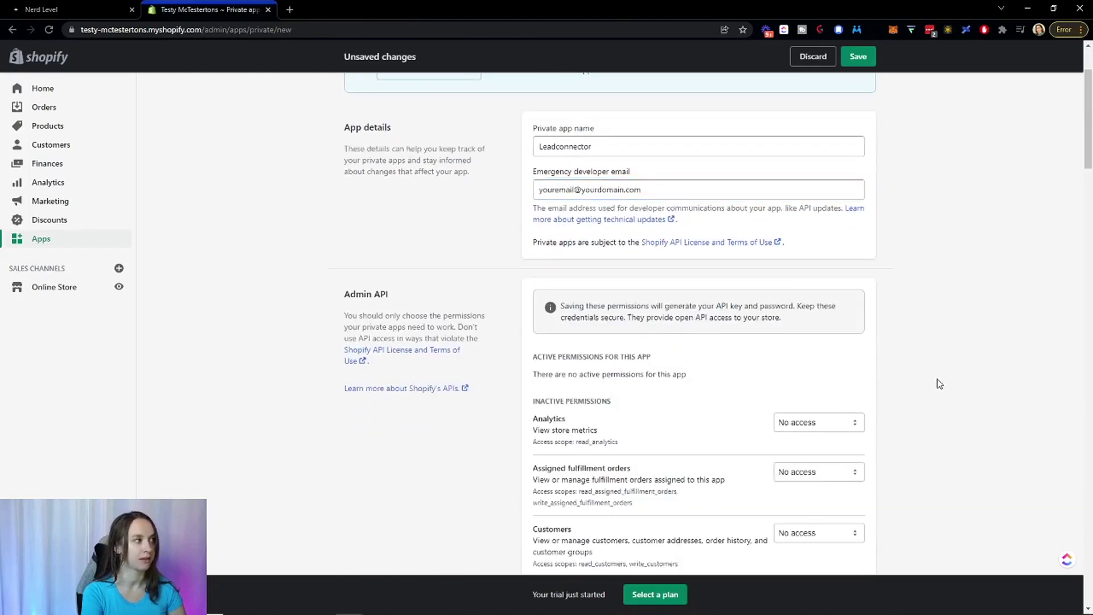
{"action": "scroll", "coordinate": [937, 378], "scroll_direction": "down", "scroll_amount": 4}
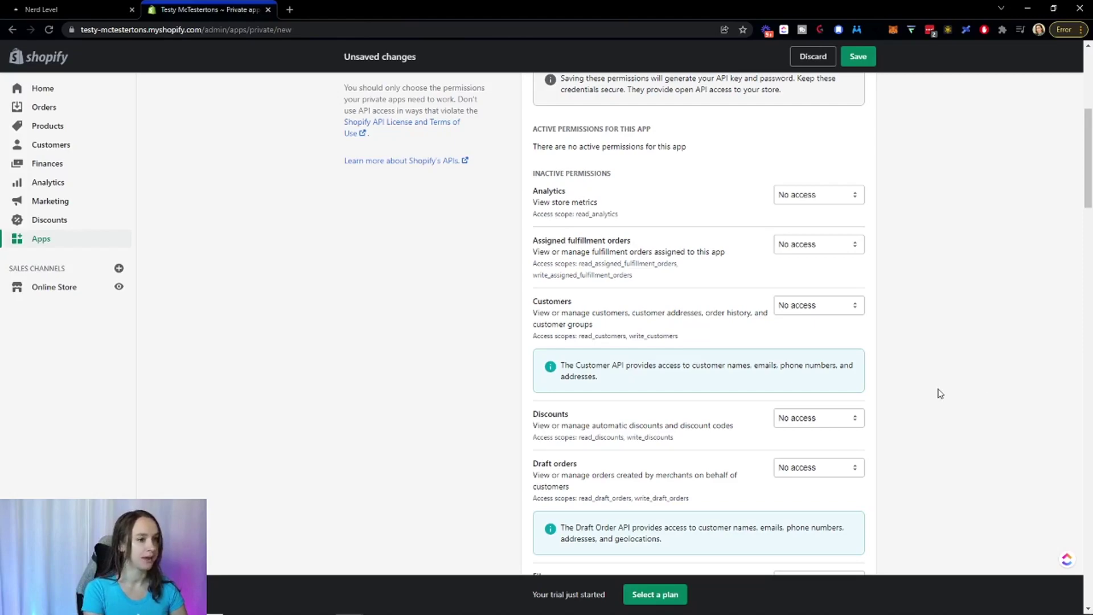
{"action": "scroll", "coordinate": [937, 392], "scroll_direction": "down", "scroll_amount": 4}
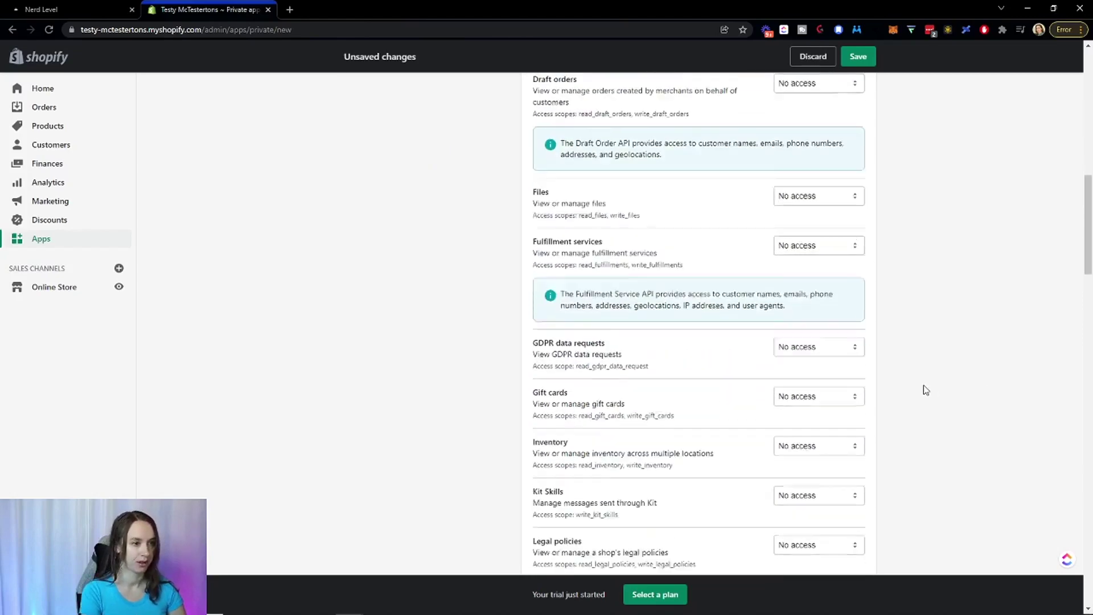
{"action": "scroll", "coordinate": [923, 388], "scroll_direction": "down", "scroll_amount": 2}
{"action": "scroll", "coordinate": [923, 390], "scroll_direction": "down", "scroll_amount": 2}
{"action": "scroll", "coordinate": [924, 389], "scroll_direction": "down", "scroll_amount": 2}
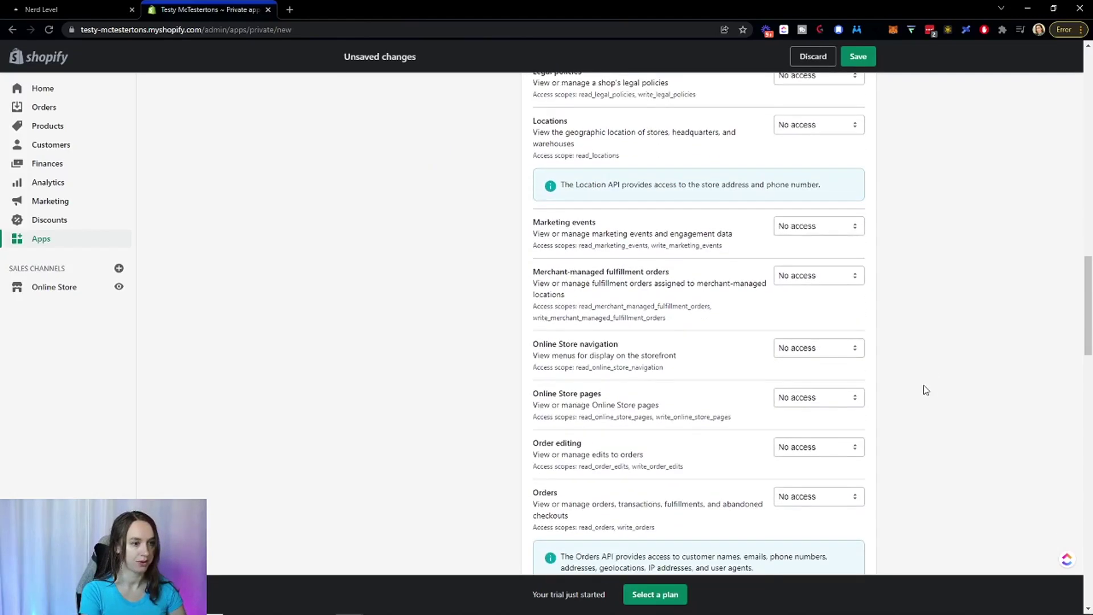
{"action": "left_click", "coordinate": [802, 497]}
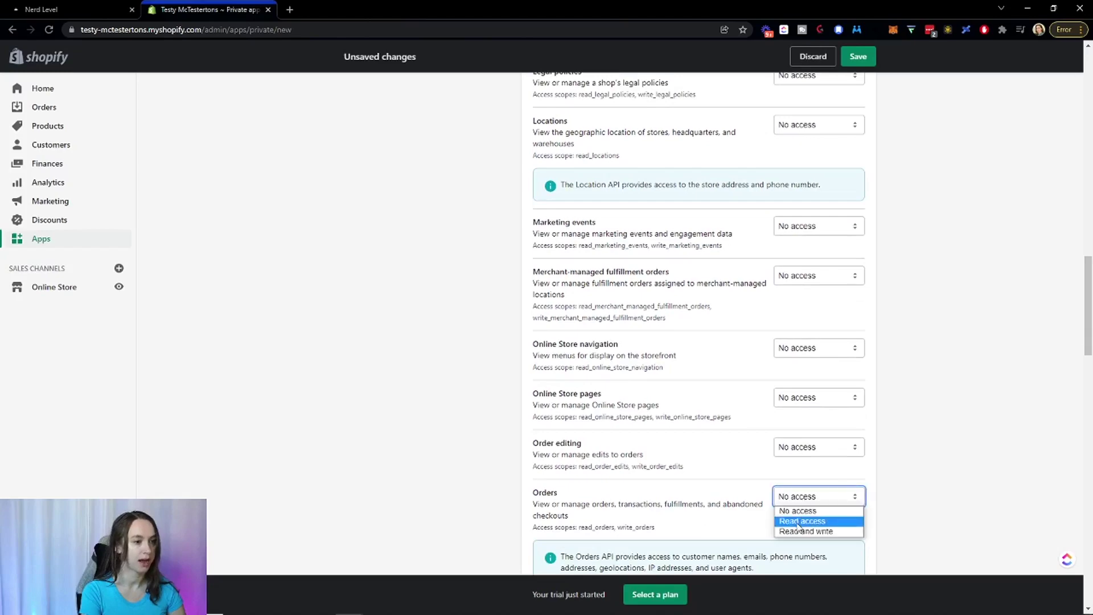
{"action": "left_click", "coordinate": [800, 521]}
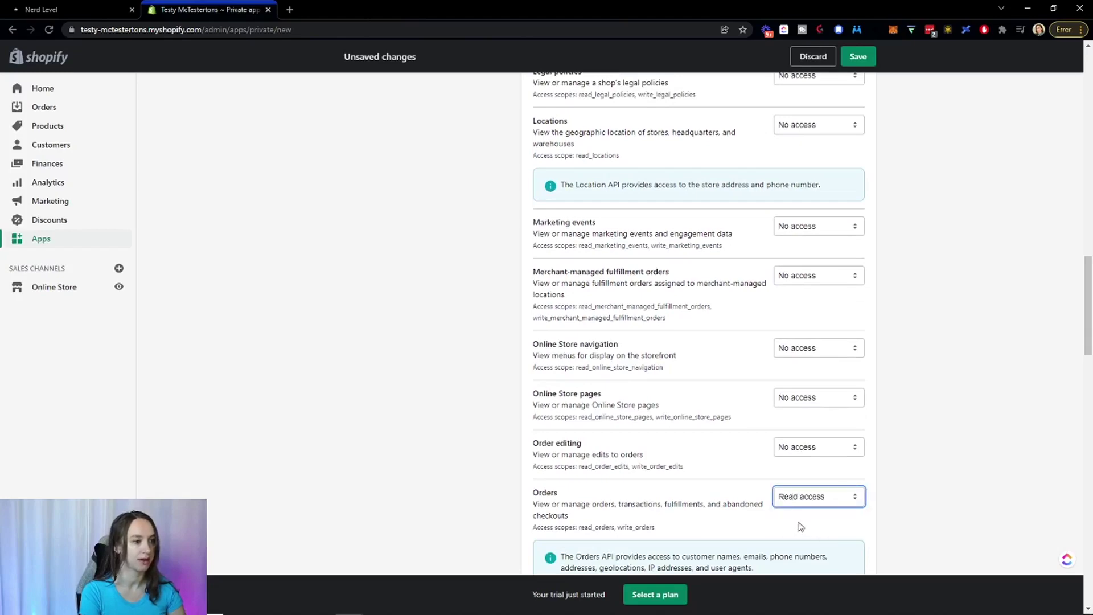
{"action": "scroll", "coordinate": [920, 488], "scroll_direction": "down", "scroll_amount": 3}
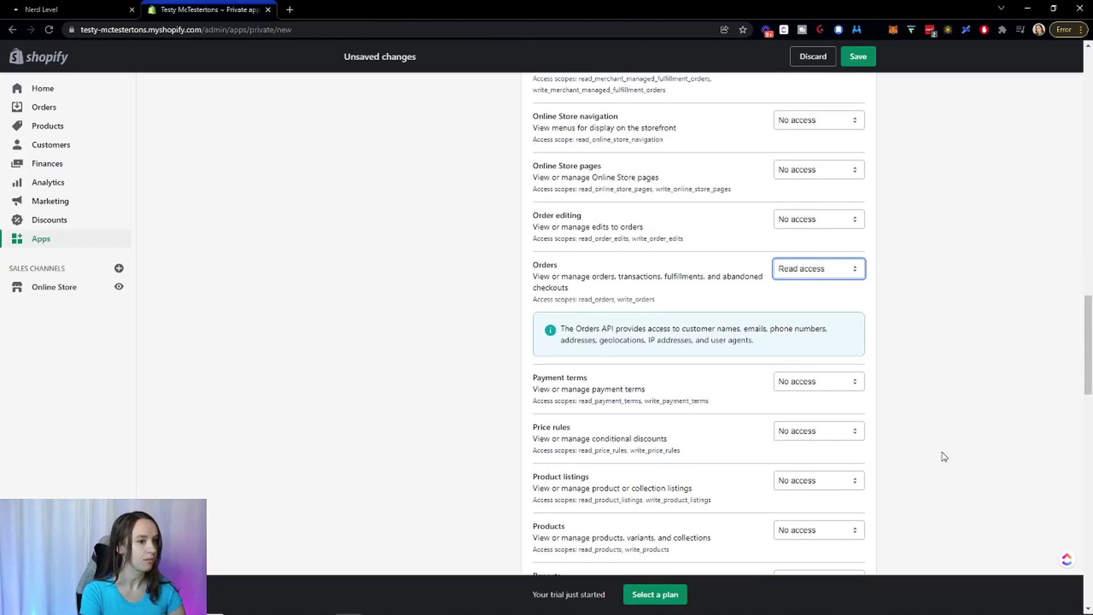
{"action": "scroll", "coordinate": [937, 454], "scroll_direction": "down", "scroll_amount": 2}
{"action": "left_click", "coordinate": [832, 369]}
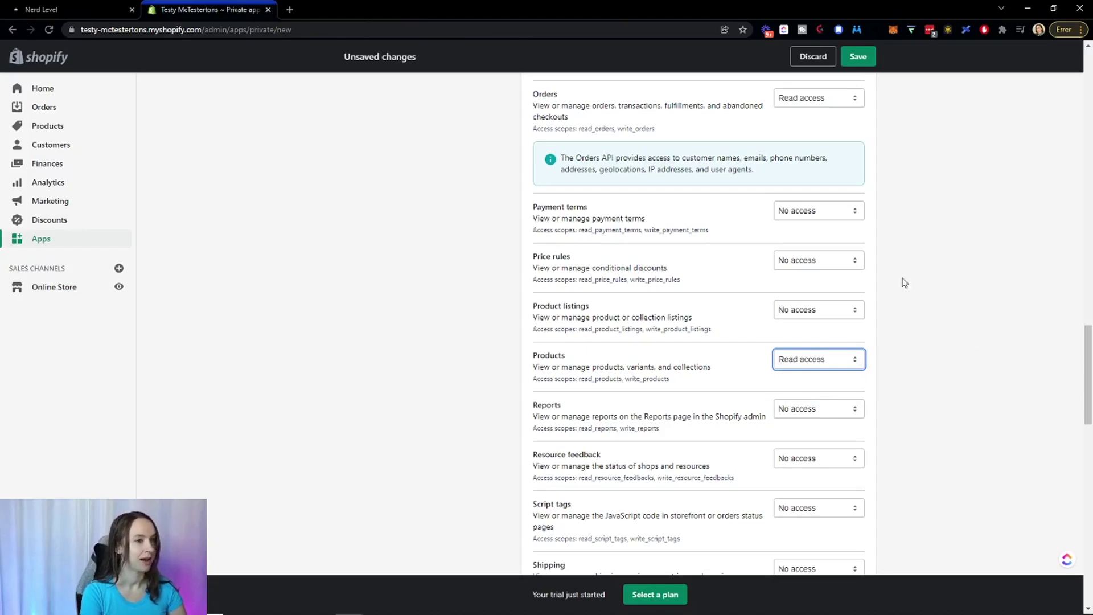
{"action": "scroll", "coordinate": [907, 286], "scroll_direction": "up", "scroll_amount": 1}
{"action": "scroll", "coordinate": [911, 294], "scroll_direction": "up", "scroll_amount": 2}
{"action": "scroll", "coordinate": [911, 295], "scroll_direction": "down", "scroll_amount": 3}
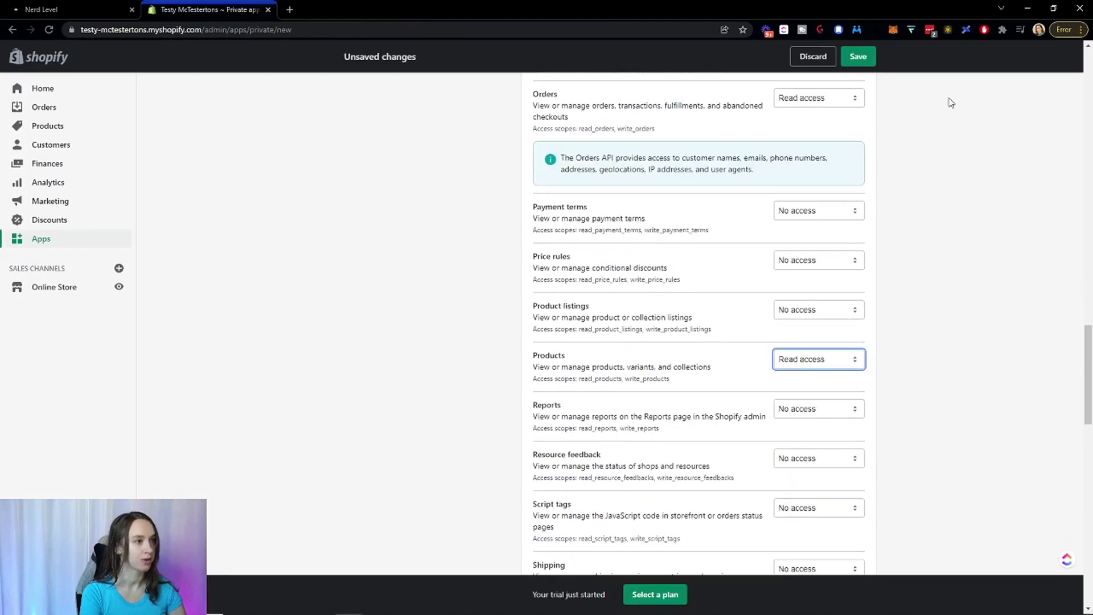
Save and confirm creating the Leadconnector app, then copy its API password
{"action": "left_click", "coordinate": [859, 57]}
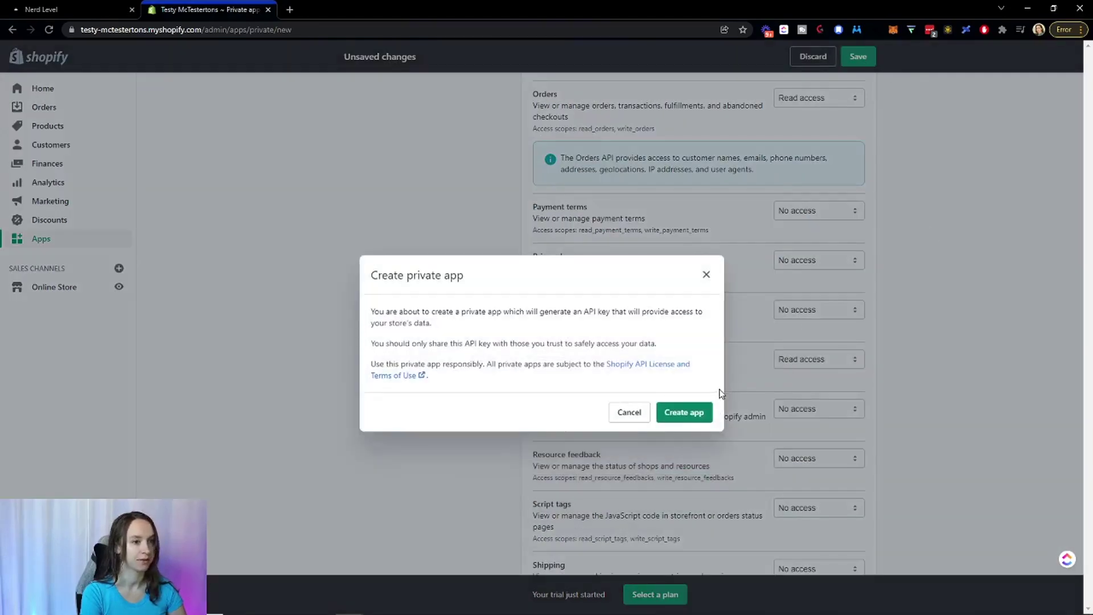
{"action": "left_click", "coordinate": [688, 412]}
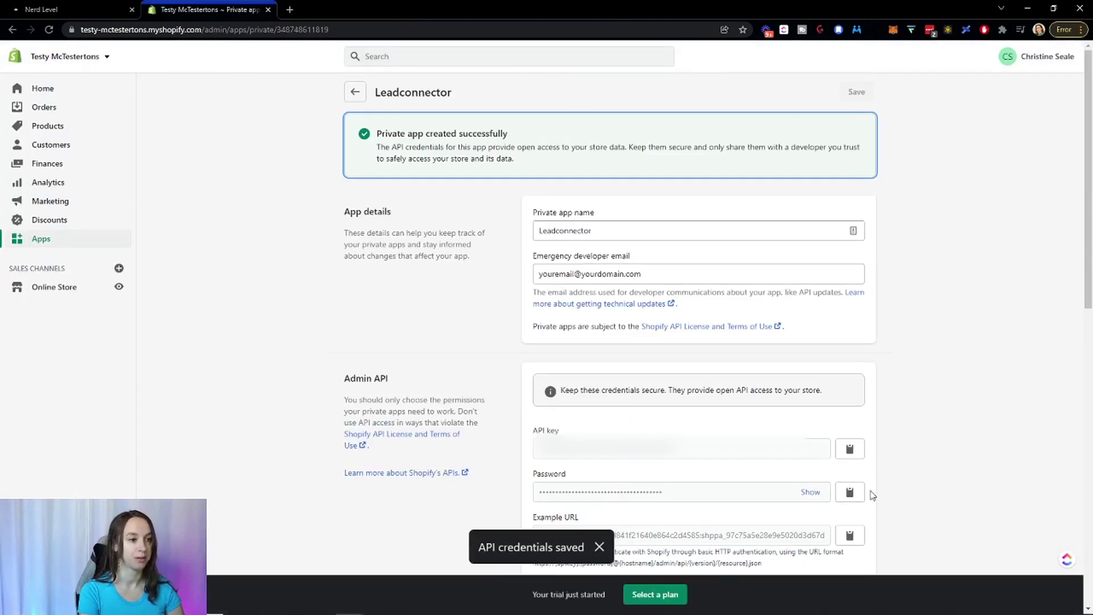
{"action": "left_click", "coordinate": [850, 495]}
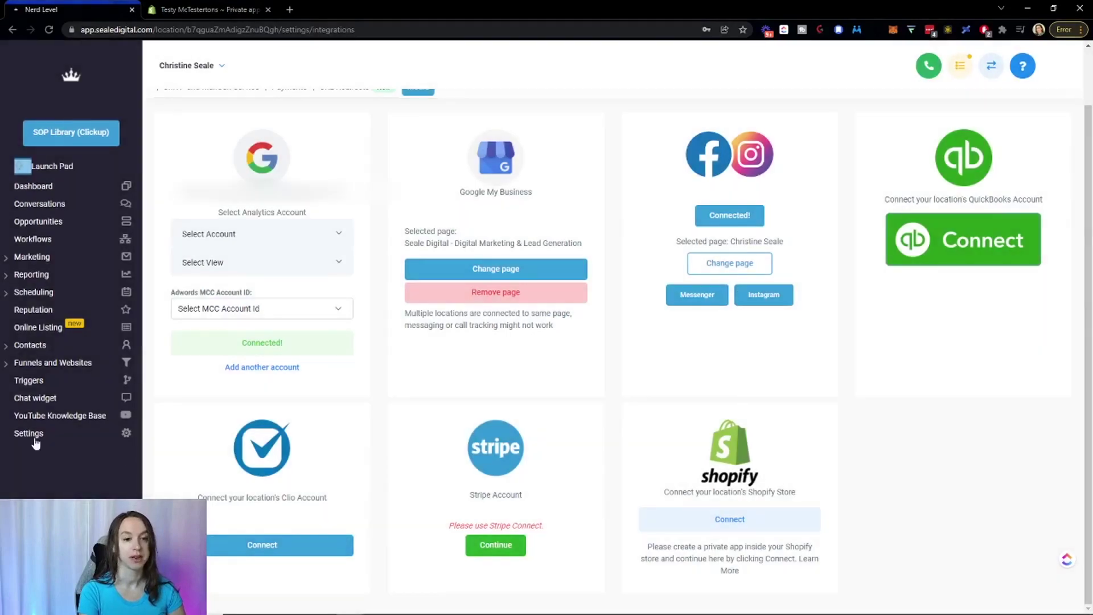
{"action": "scroll", "coordinate": [30, 437], "scroll_direction": "up", "scroll_amount": 1}
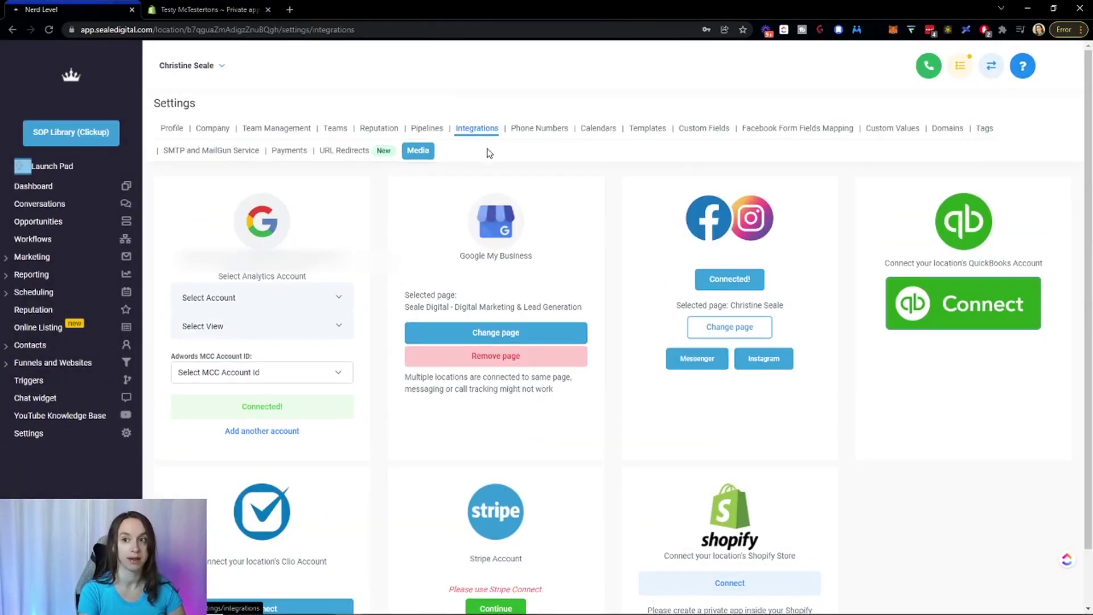
{"action": "scroll", "coordinate": [798, 413], "scroll_direction": "down", "scroll_amount": 1}
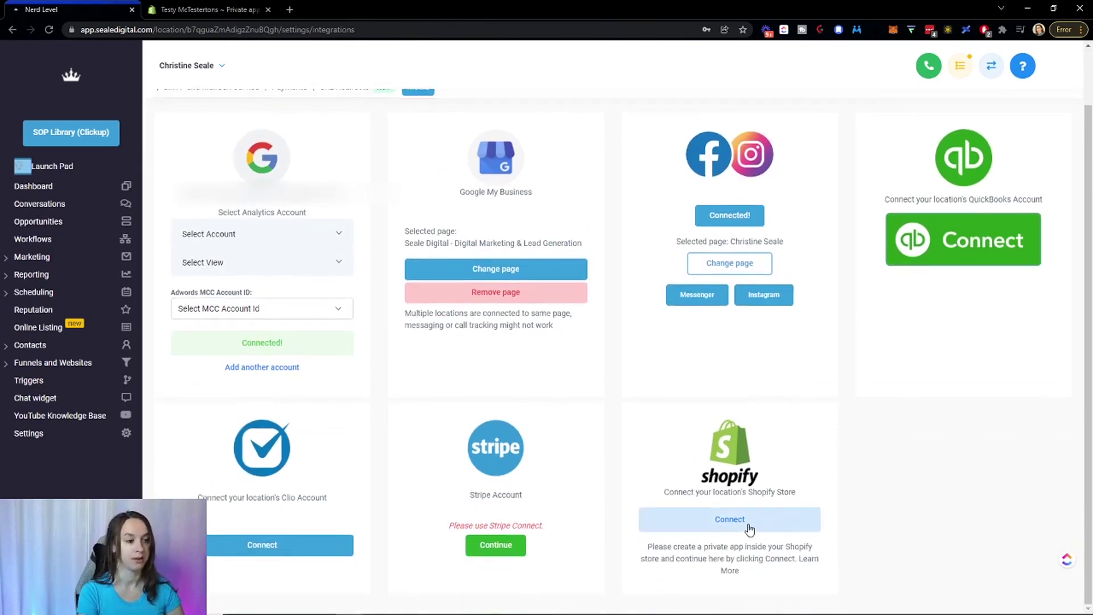
Start the Shopify connection in HighLevel and paste the app's API password
{"action": "left_click", "coordinate": [748, 529]}
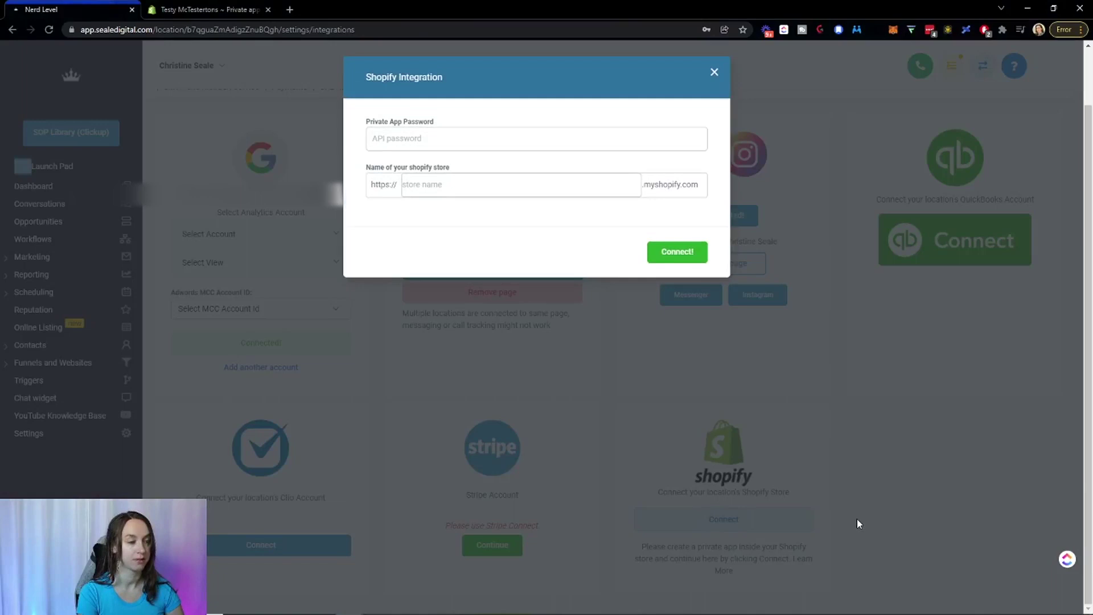
{"action": "right_click", "coordinate": [465, 139]}
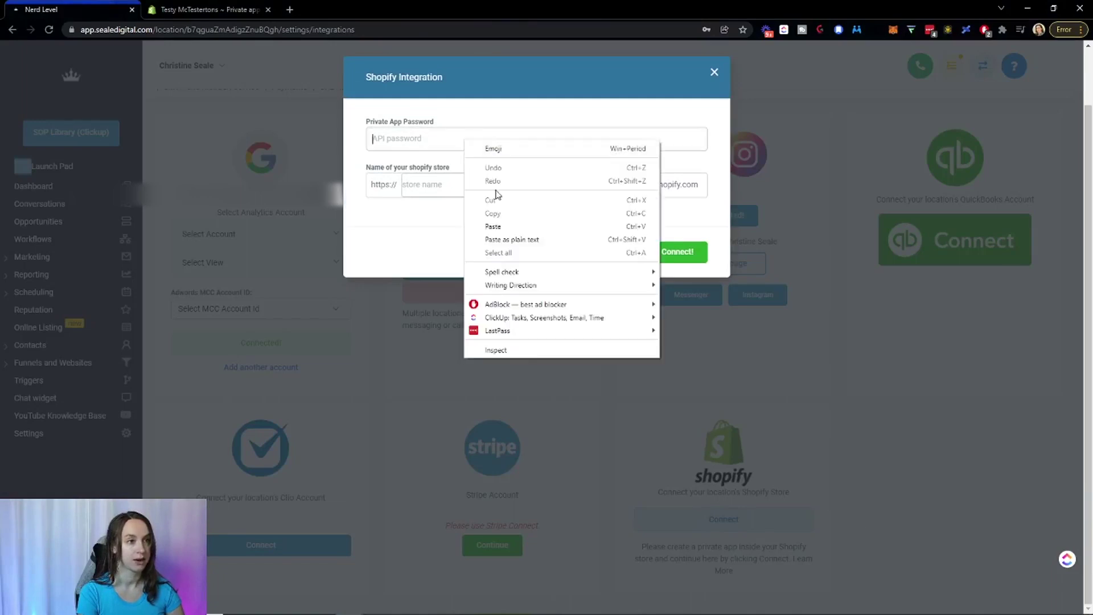
{"action": "left_click", "coordinate": [509, 224]}
{"action": "left_click", "coordinate": [510, 186]}
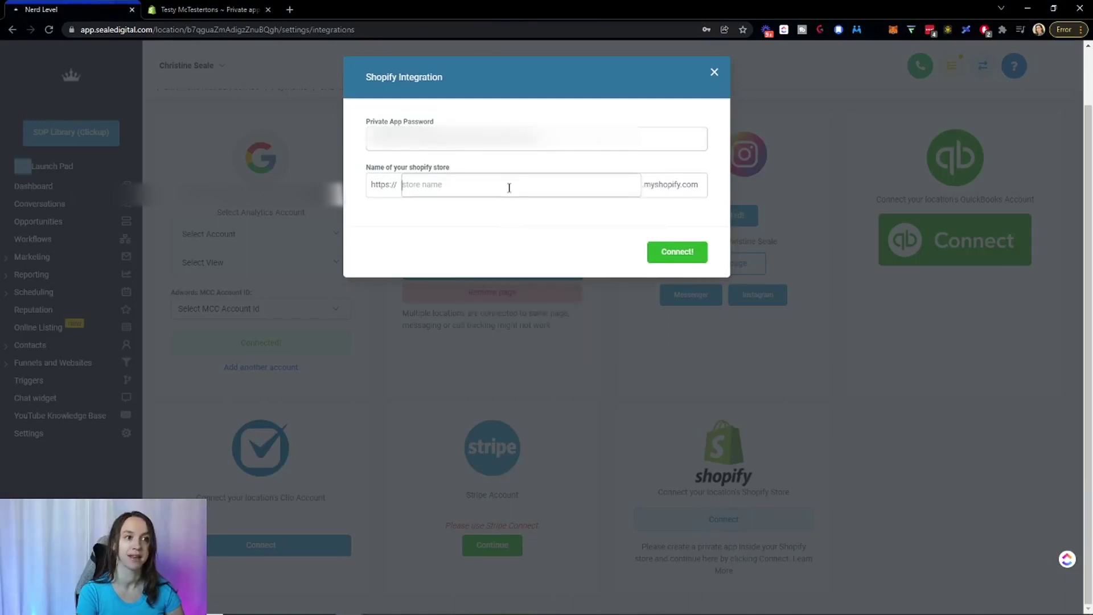
Copy the store name from the Shopify admin's page address
{"action": "left_click", "coordinate": [193, 6]}
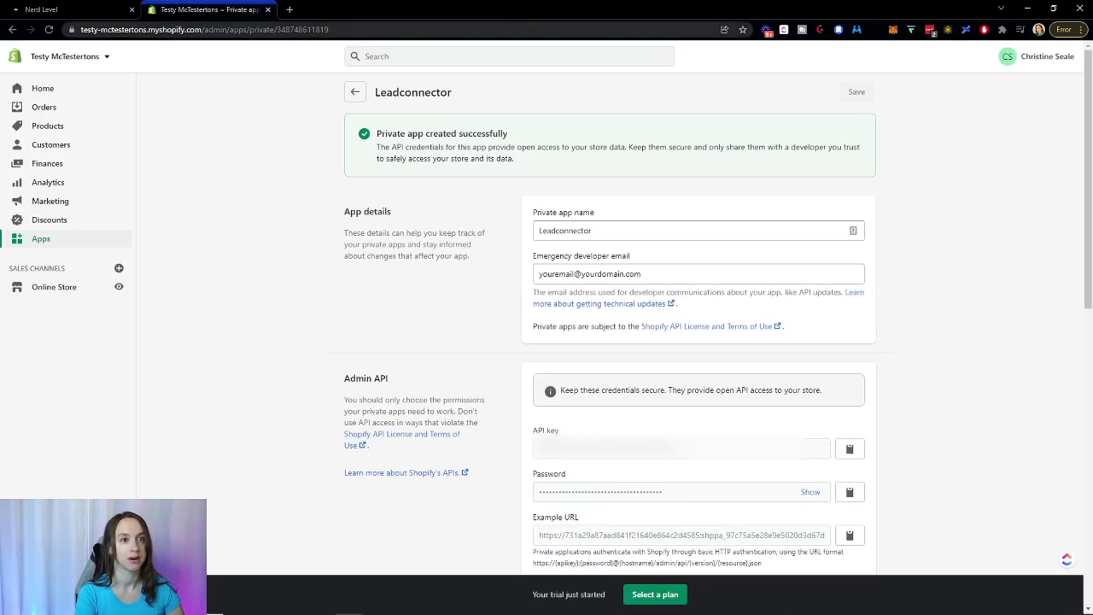
{"action": "left_click_drag", "start_coordinate": [148, 29], "coordinate": [81, 29]}
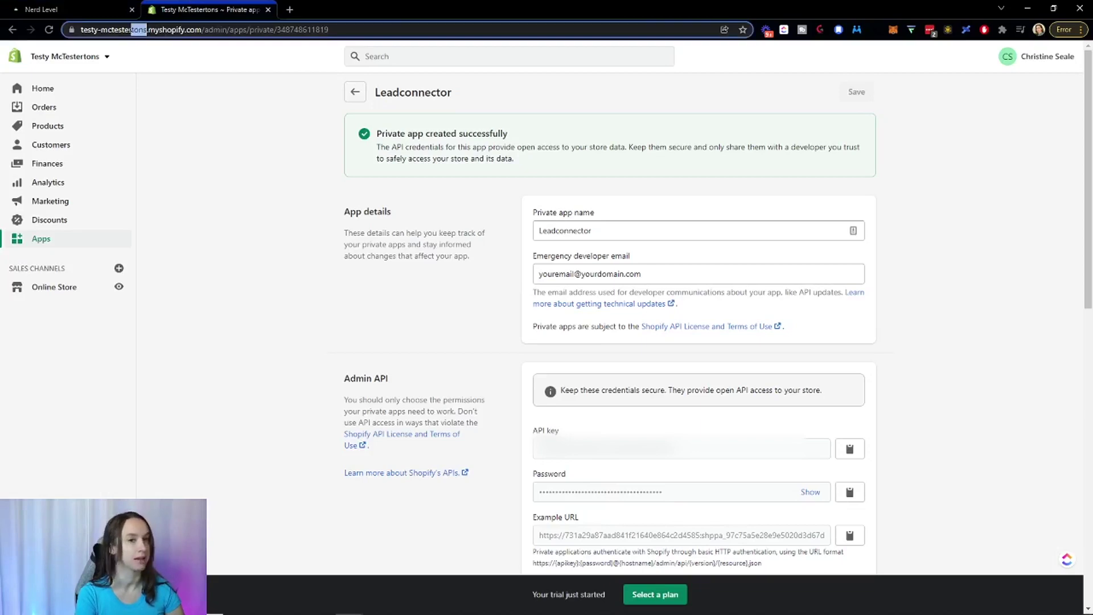
{"action": "right_click", "coordinate": [132, 32]}
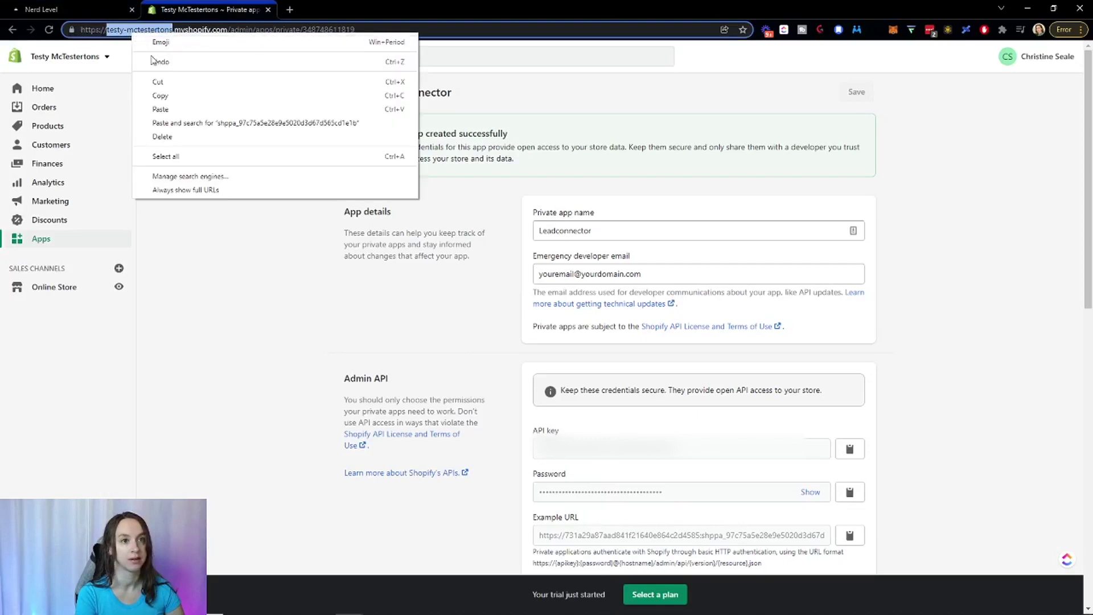
{"action": "left_click", "coordinate": [161, 96]}
Paste the store name testy-mctestertons into HighLevel's form and submit the connection
{"action": "left_click", "coordinate": [41, 9]}
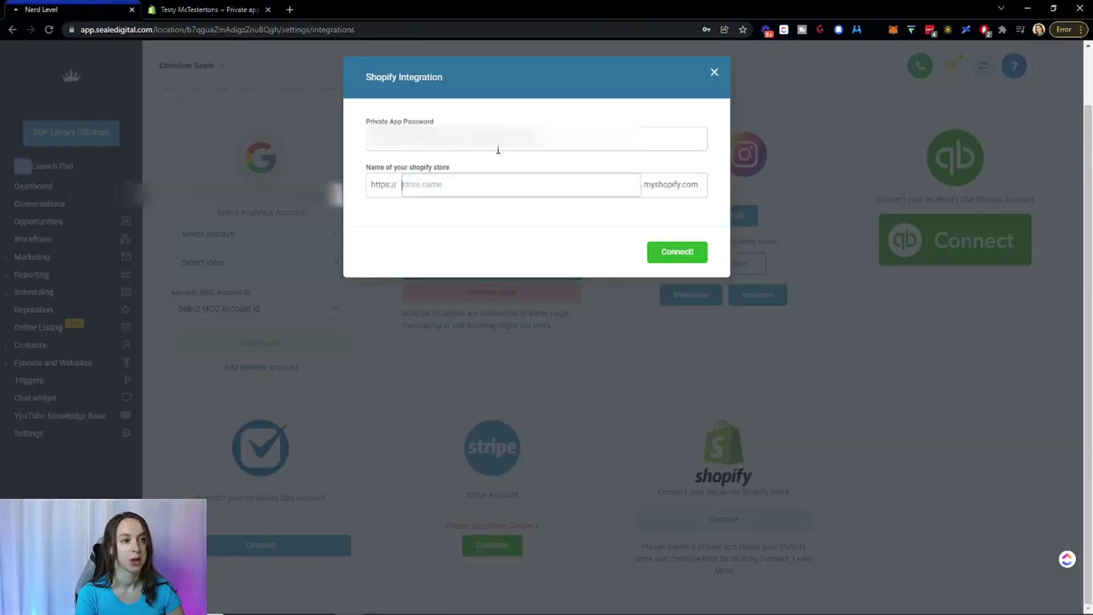
{"action": "right_click", "coordinate": [517, 182]}
{"action": "left_click", "coordinate": [569, 268]}
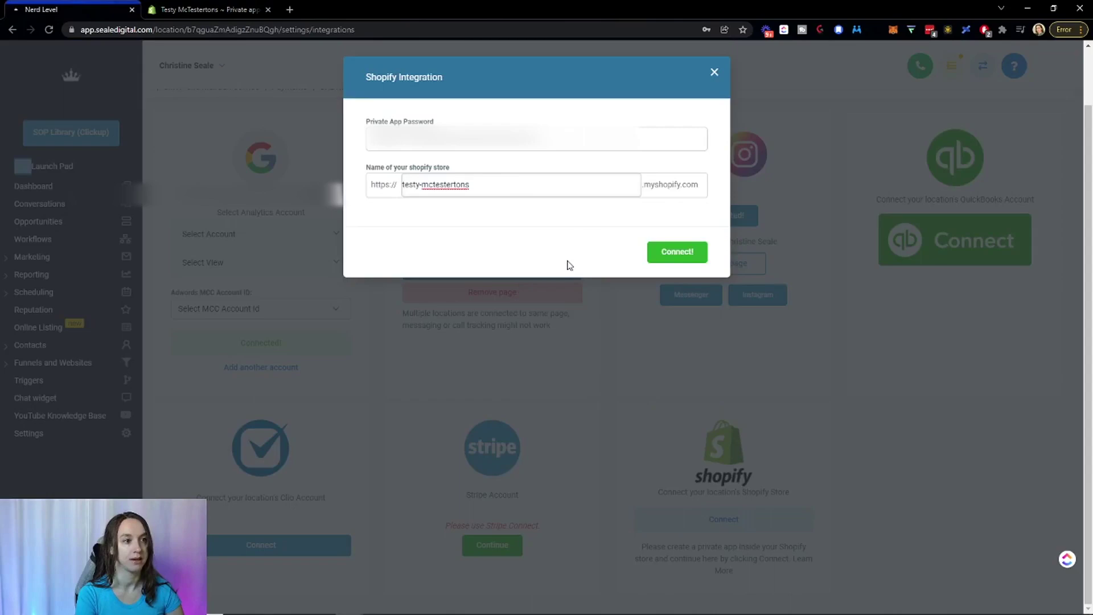
{"action": "left_click", "coordinate": [679, 256]}
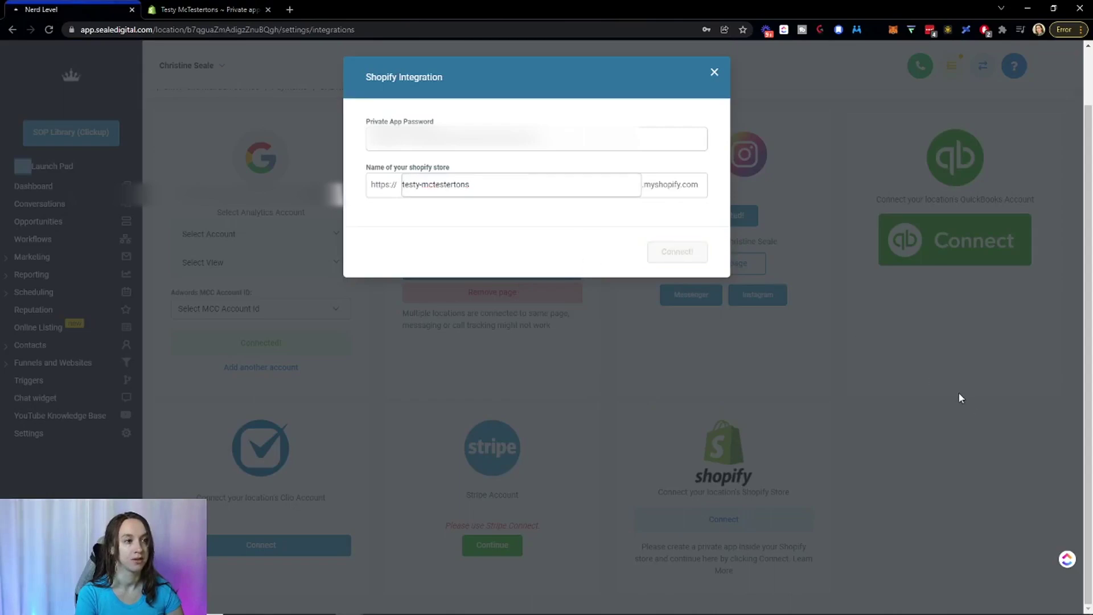